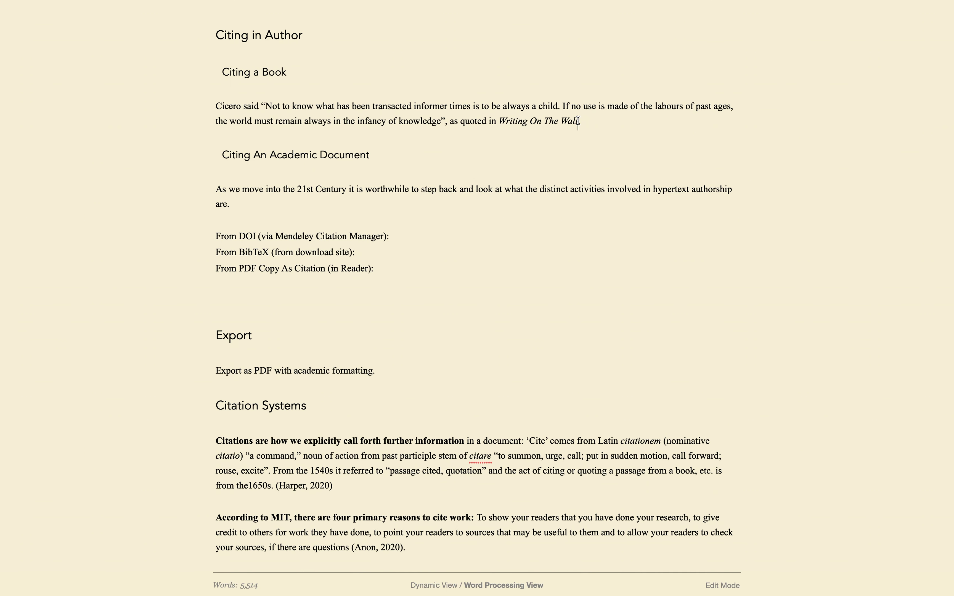
- Cite the book Writing on the Wall right after its title in the Citing a Book paragraph, finding it through a book search by author
key(super+t)
text(tom standage)
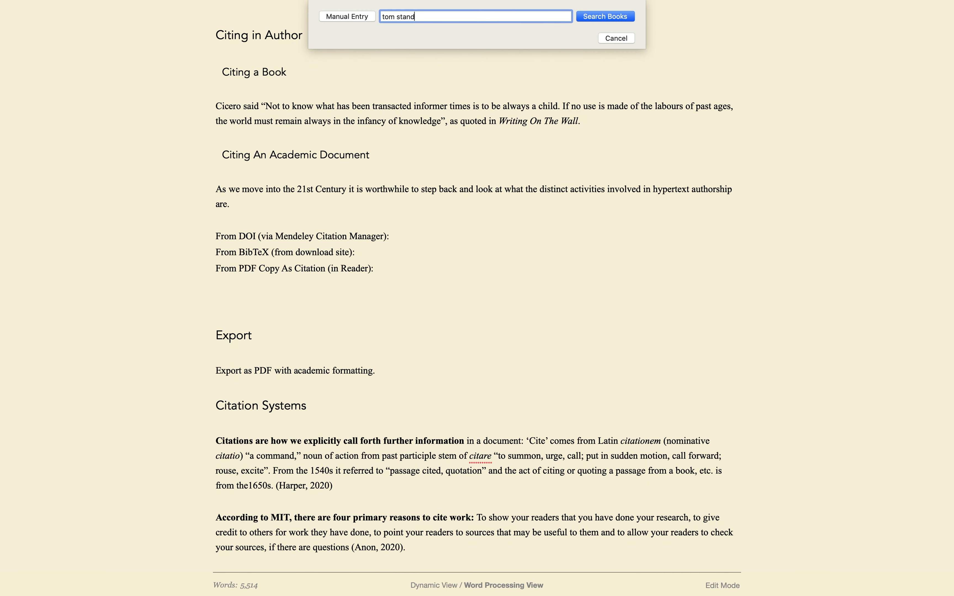
key(Return)
double_click(514, 38)
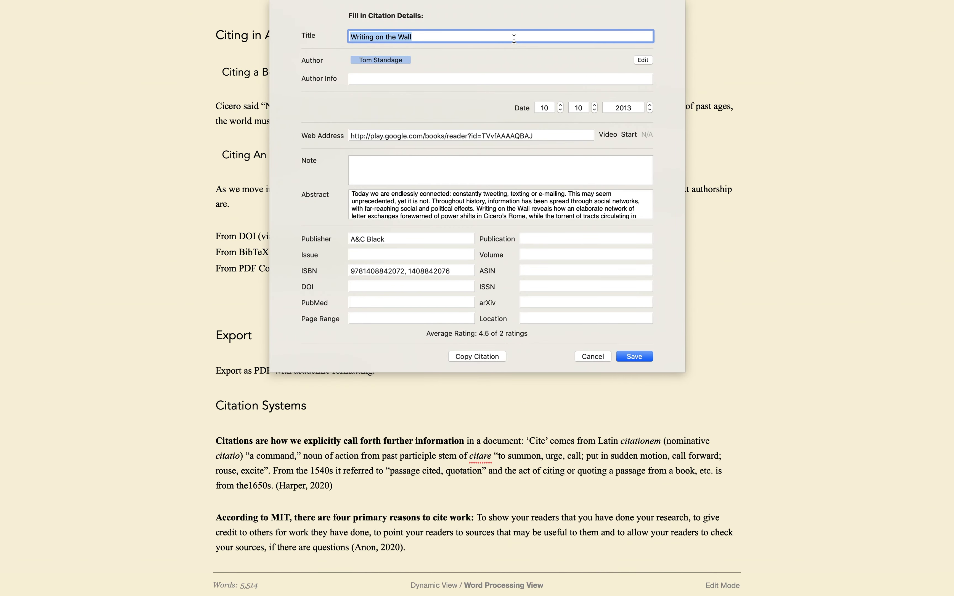
click(636, 356)
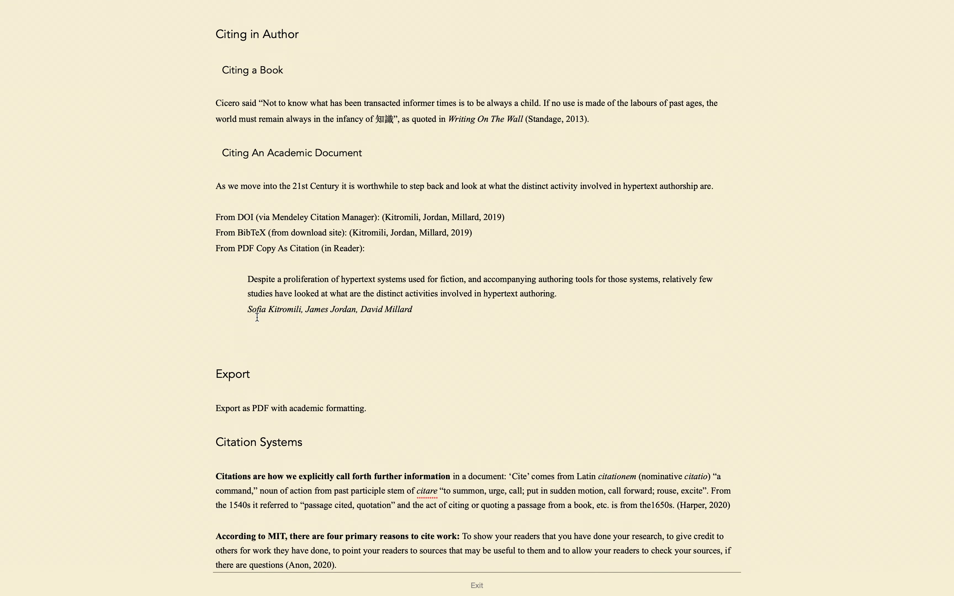
- Paste the passage copied as a citation from the PDF below the block quote and save its citation details
key(super+v)
click(455, 342)
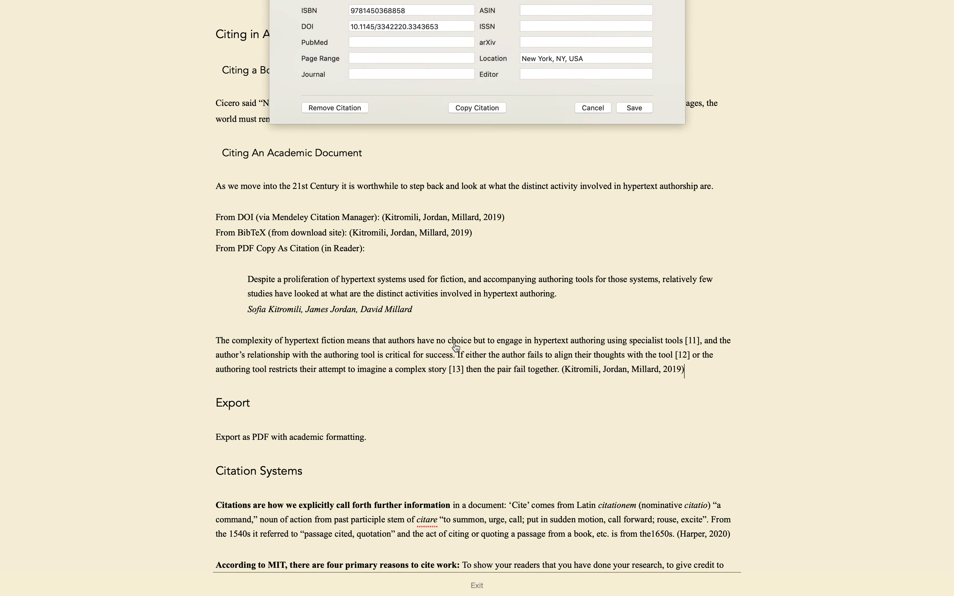
click(633, 368)
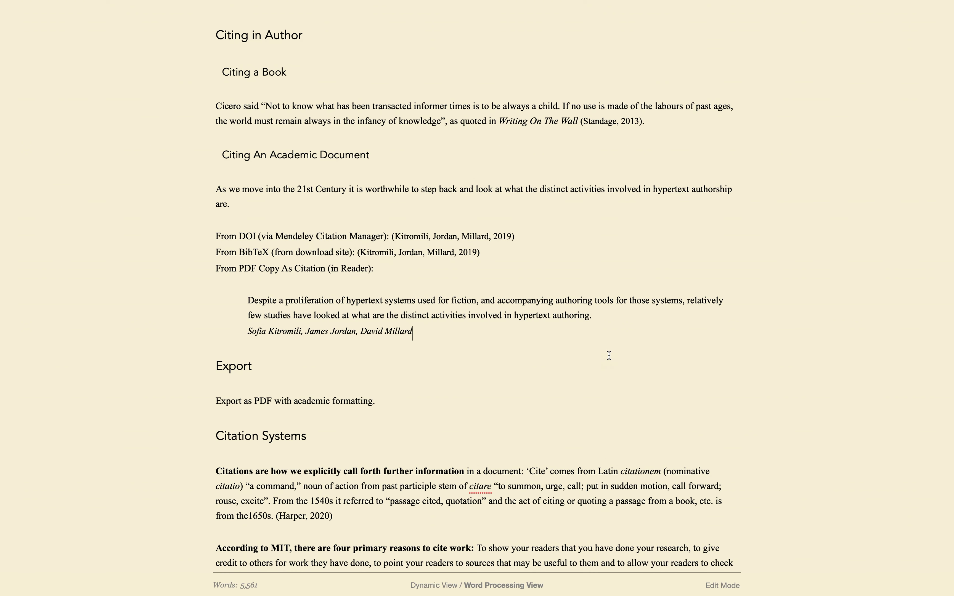
- Export the document as a PDF with (Author, Date) citations, an automatic references section and the Visual-Meta appendix
key(super+e)
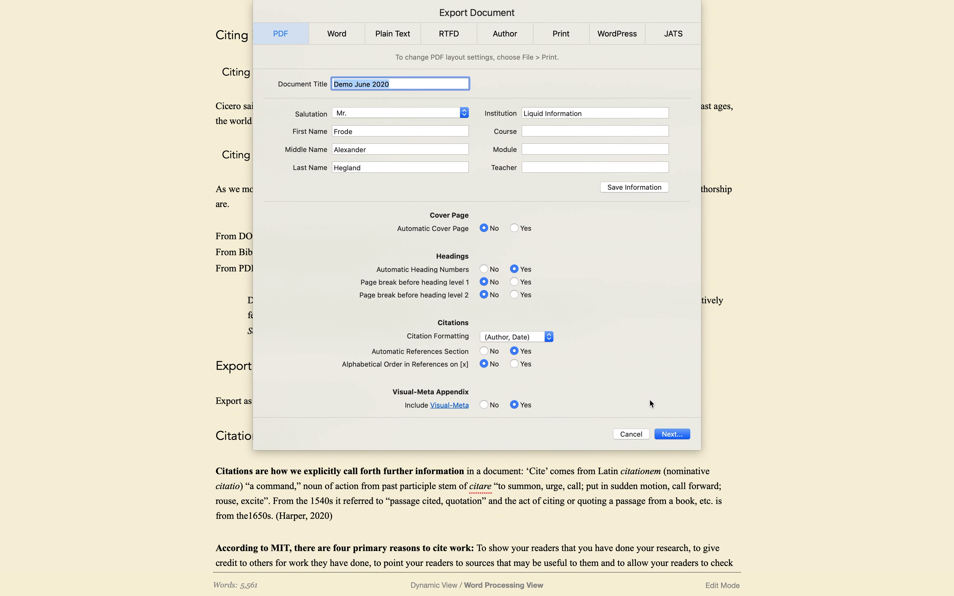
click(673, 434)
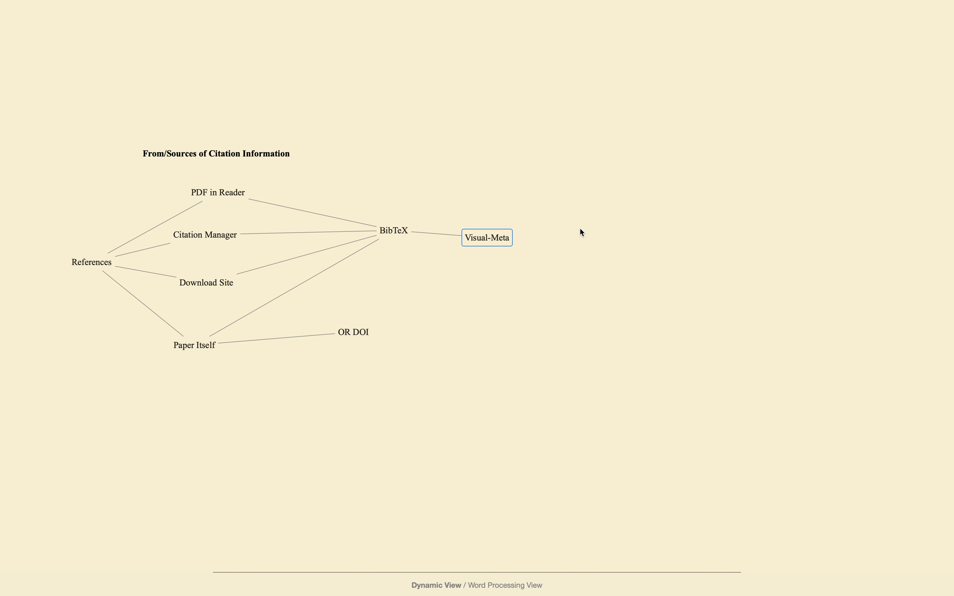
- Add a node "Paste into Word Processor" to the map beside Visual-Meta and connect Visual-Meta to it
double_click(571, 236)
text(Paste into Word Processor)
key(Return)
drag(488, 238, 572, 238)
click(584, 261)
- Bring the document's Author-Date heading into the map as a node and place it beyond Paste into Word Processor
key(Escape)
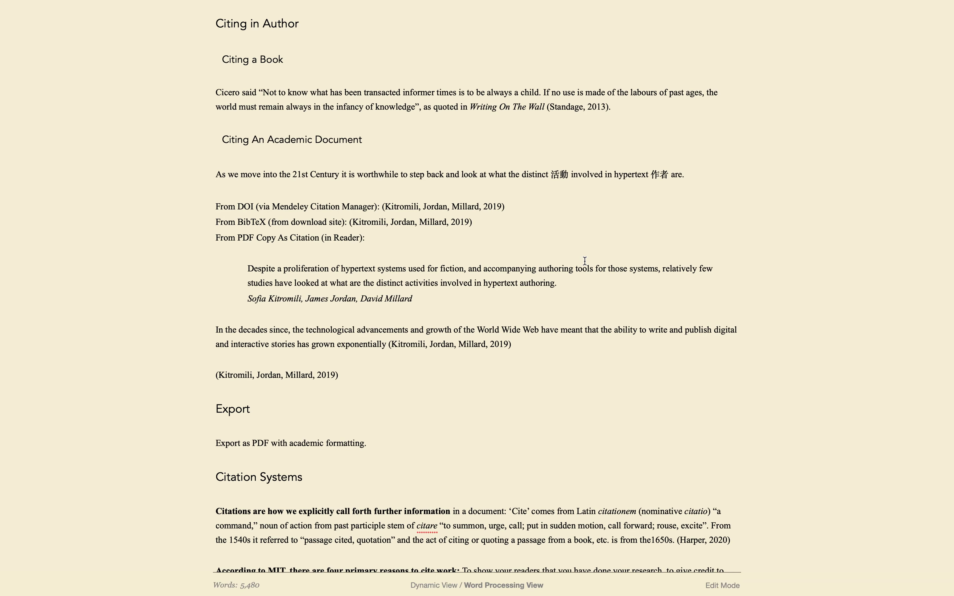
scroll(584, 261, down, 20)
scroll(584, 261, up, 4)
drag(278, 75, 215, 75)
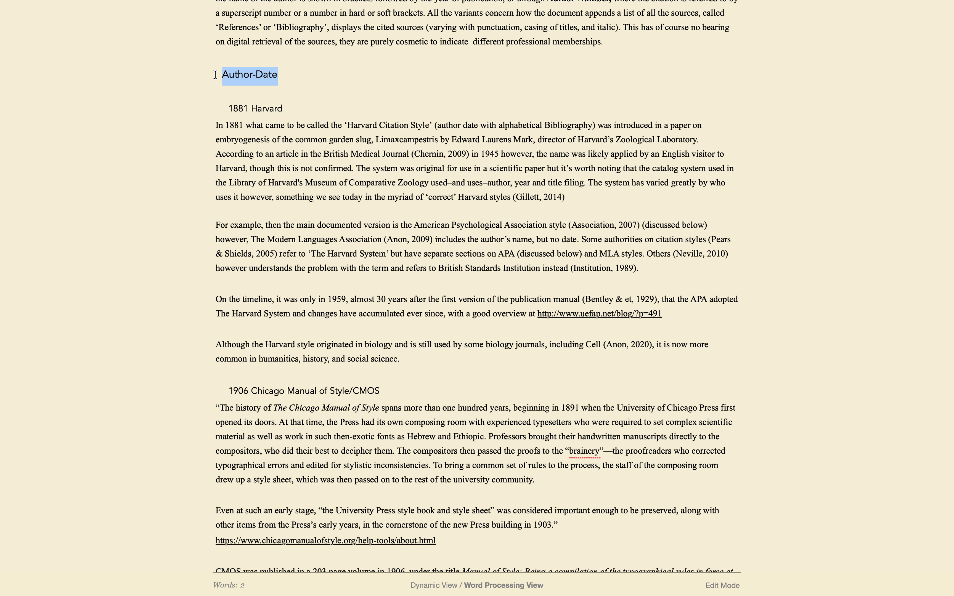
key(Escape)
drag(479, 292, 704, 281)
- Add a node "Export as PDF" above Author-Date and connect it to Paste into Word Processor and Author-Date
double_click(681, 232)
text(Expprt)
key(Return)
text(Export as PDF)
key(Return)
drag(694, 233, 725, 234)
drag(711, 233, 631, 236)
drag(712, 234, 700, 268)
- Add a node "Author-Number", connect it to Export as PDF and place it beside Author-Date
double_click(757, 260)
text(Author-Number)
key(Return)
drag(763, 261, 722, 237)
drag(762, 265, 768, 287)
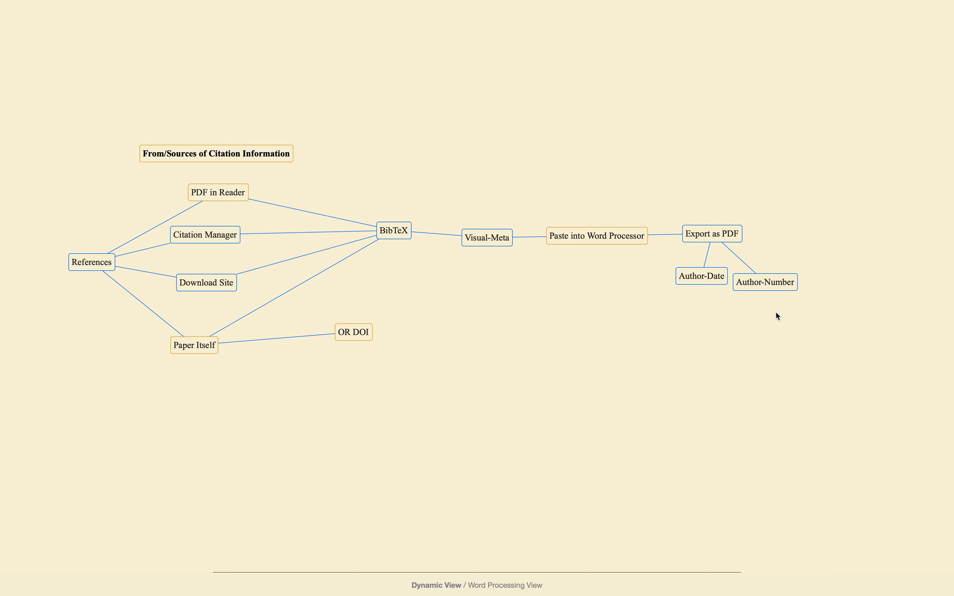
- Show the document passages mentioning Author-Date, and insert the missing "Paste into Word Processor" node text into the document
click(694, 277)
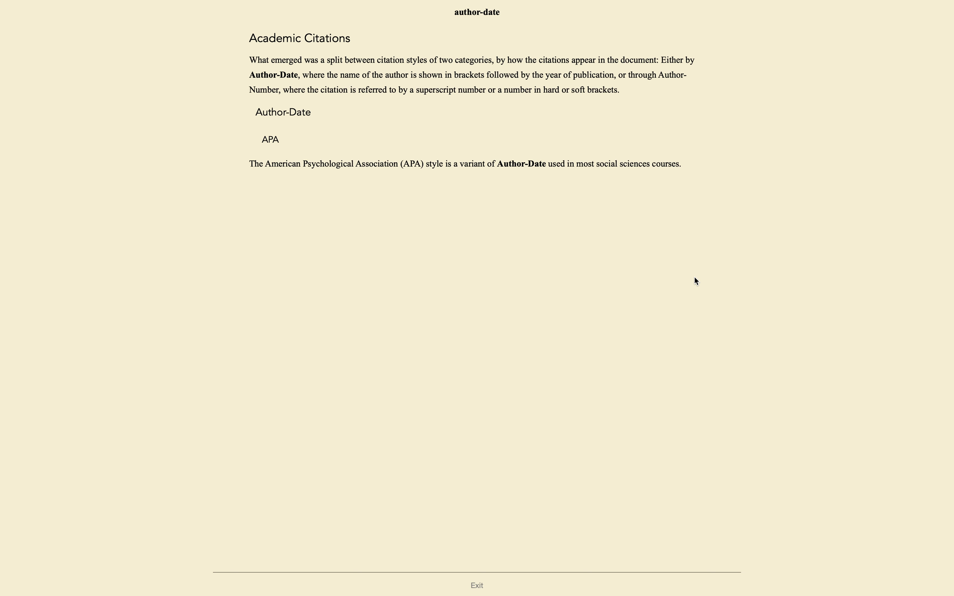
key(Escape)
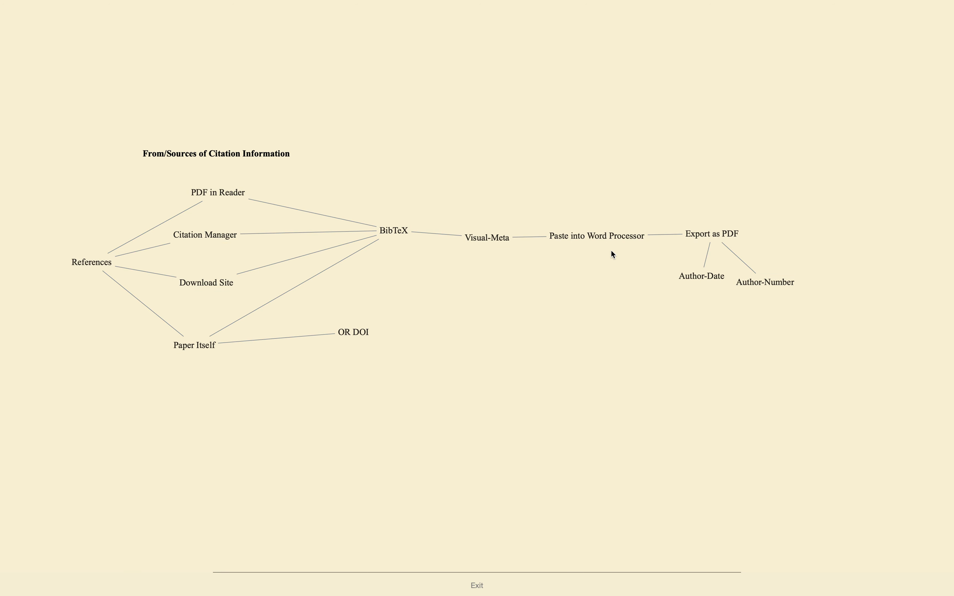
click(604, 237)
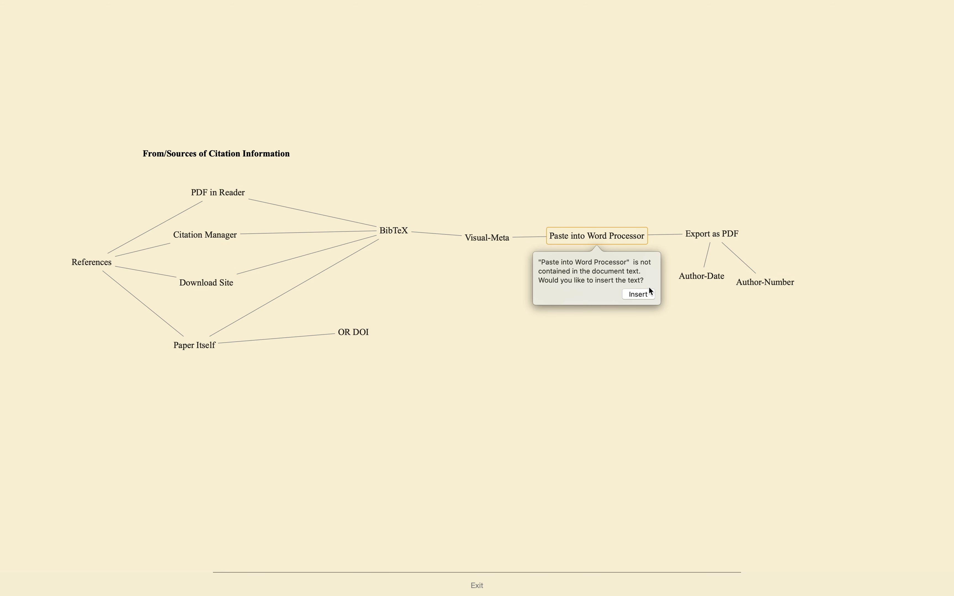
click(650, 292)
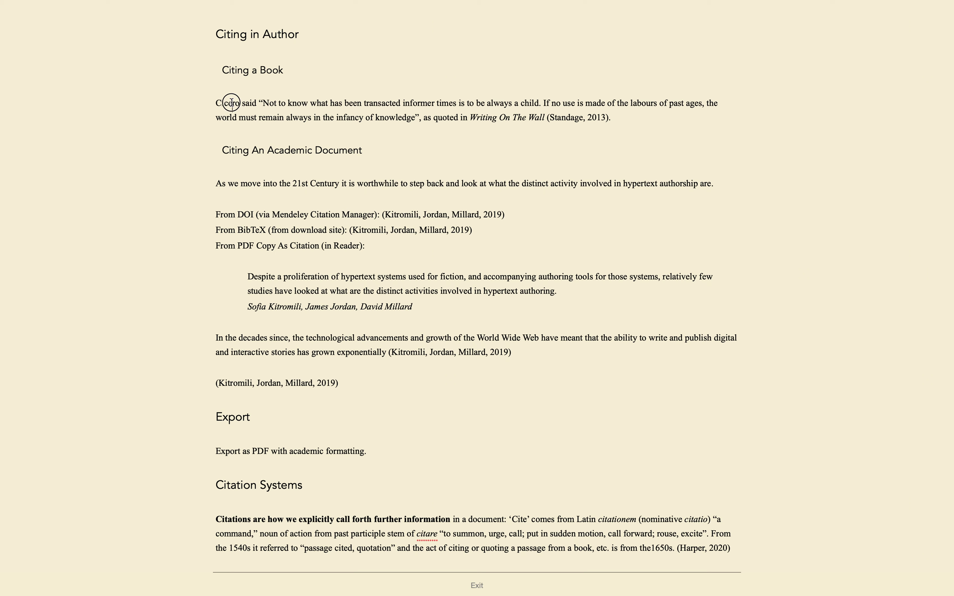
- Look up the word Cicero from the Citing a Book paragraph on Wikipedia and return to the document
double_click(238, 105)
right_click(238, 105)
click(260, 108)
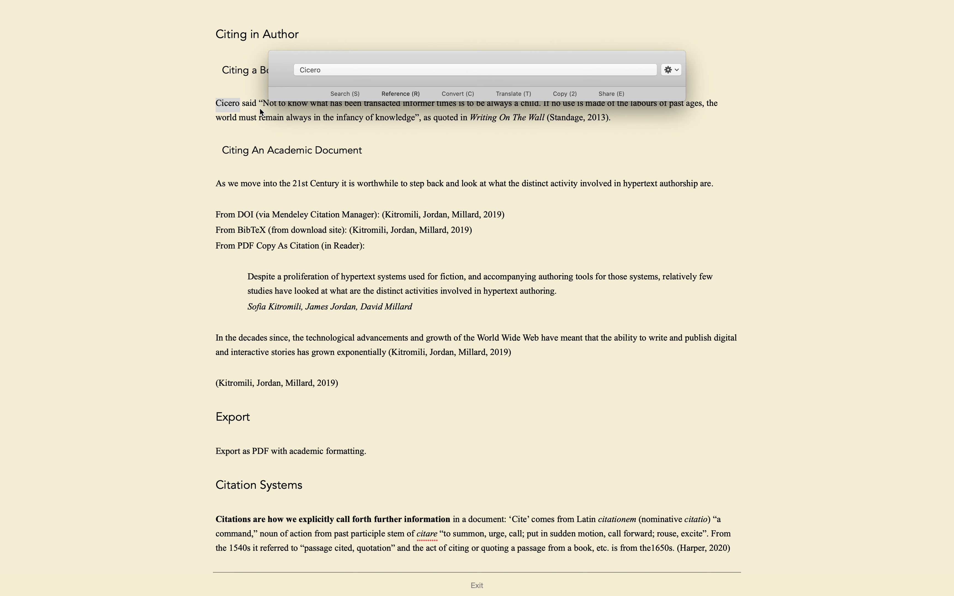
click(416, 92)
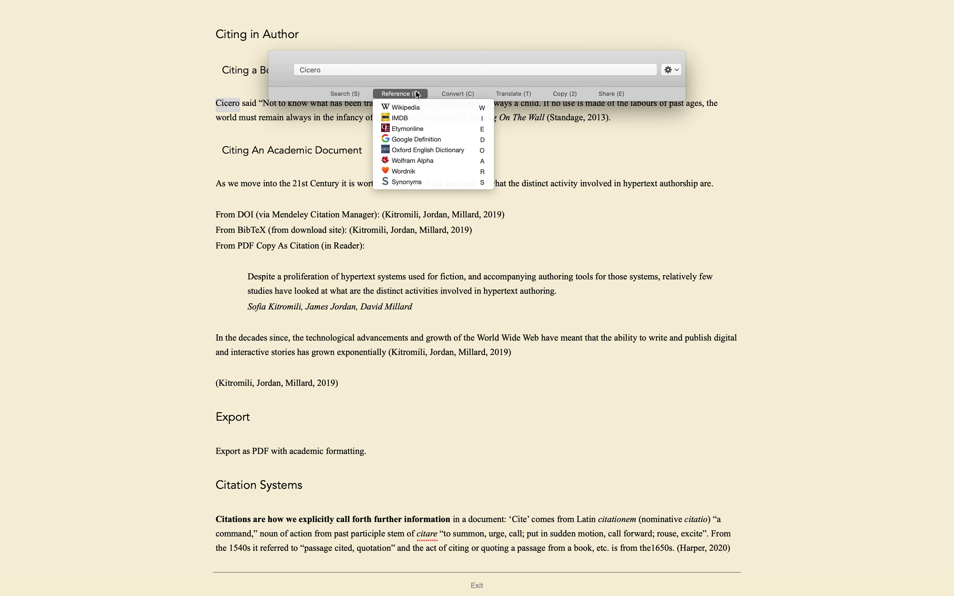
click(458, 107)
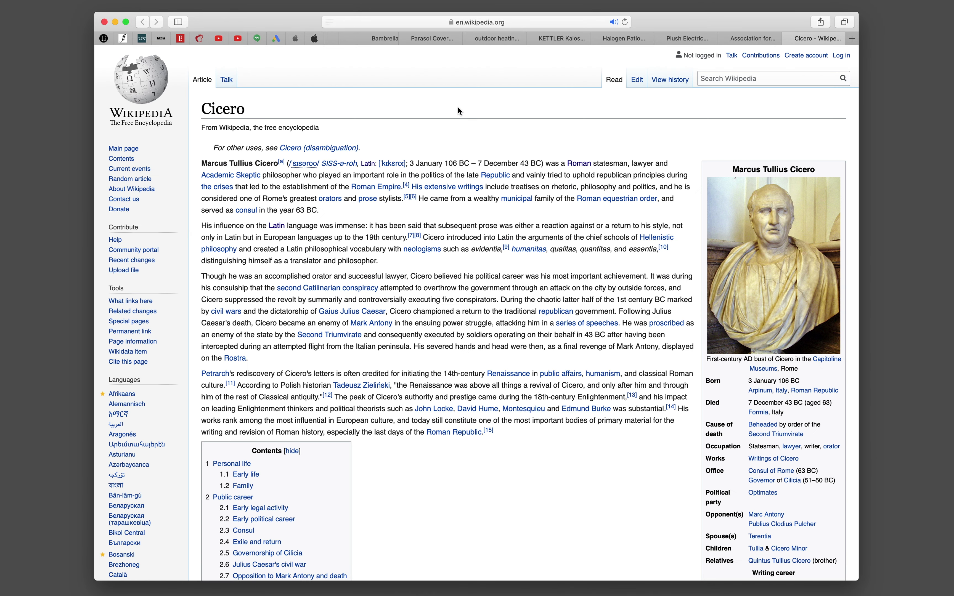
key(ctrl+Right)
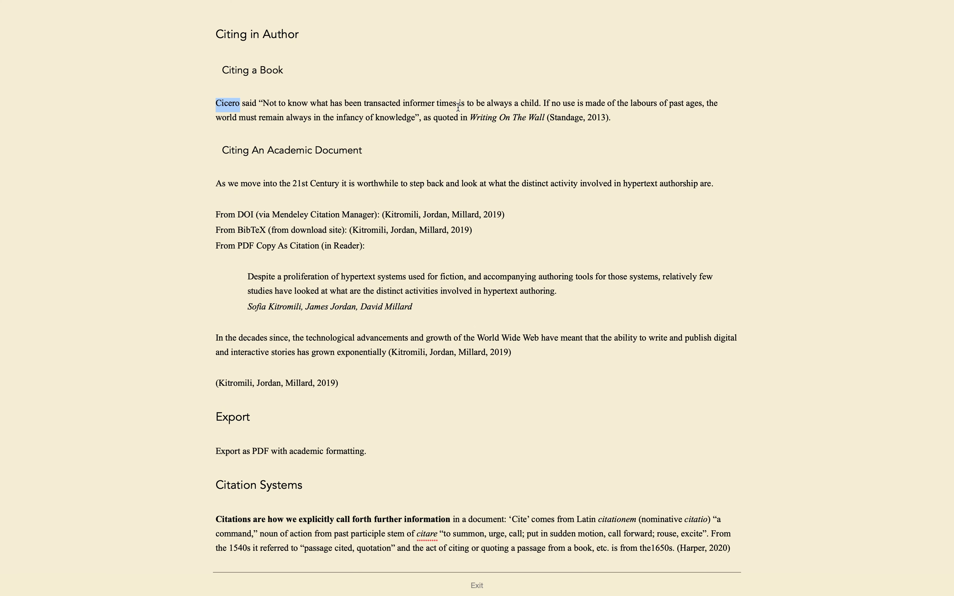
- Repeat the Wikipedia lookup for the still selected word Cicero and switch back to the document
key(super+shift+2)
key(r)
key(w)
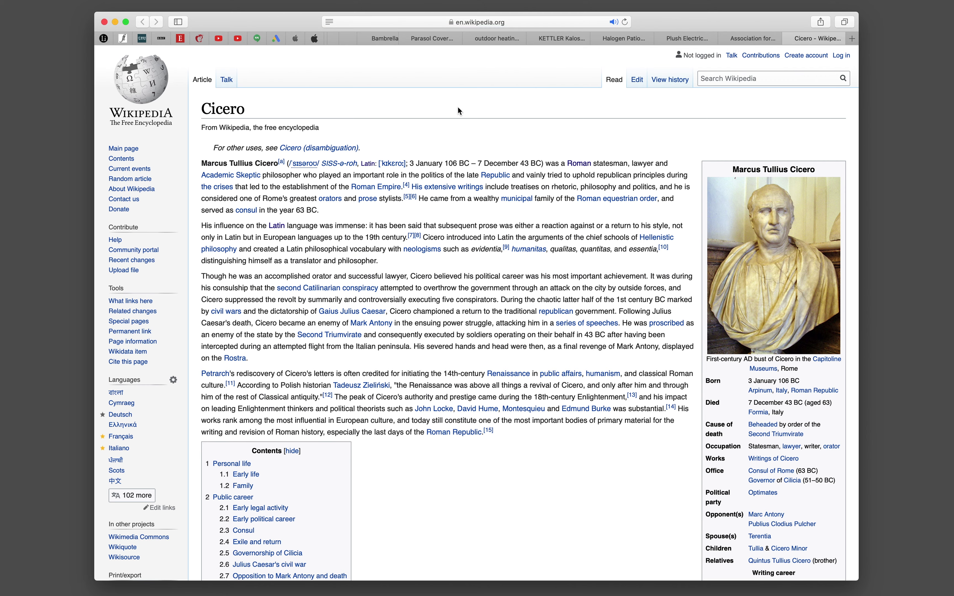
key(super+Tab)
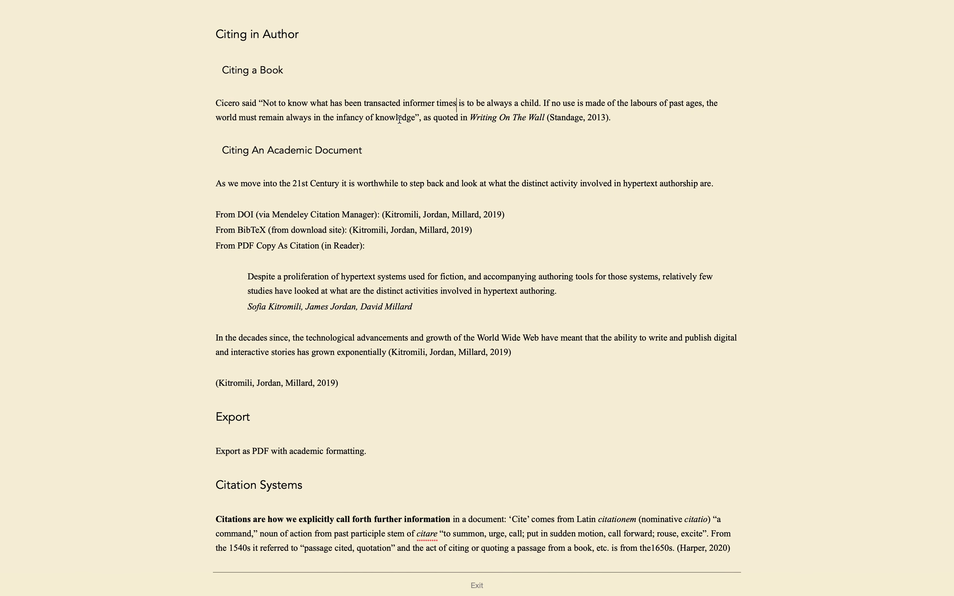
- Look up the origin of the word "knowledge" in the Cicero quote on Etymonline and return to the document
double_click(399, 118)
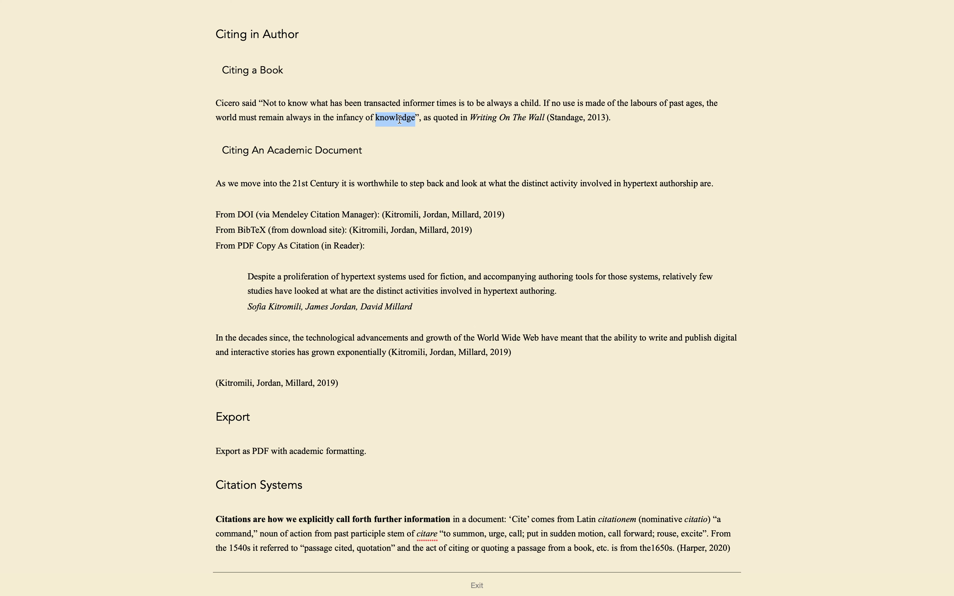
key(super+shift+2)
key(r)
key(e)
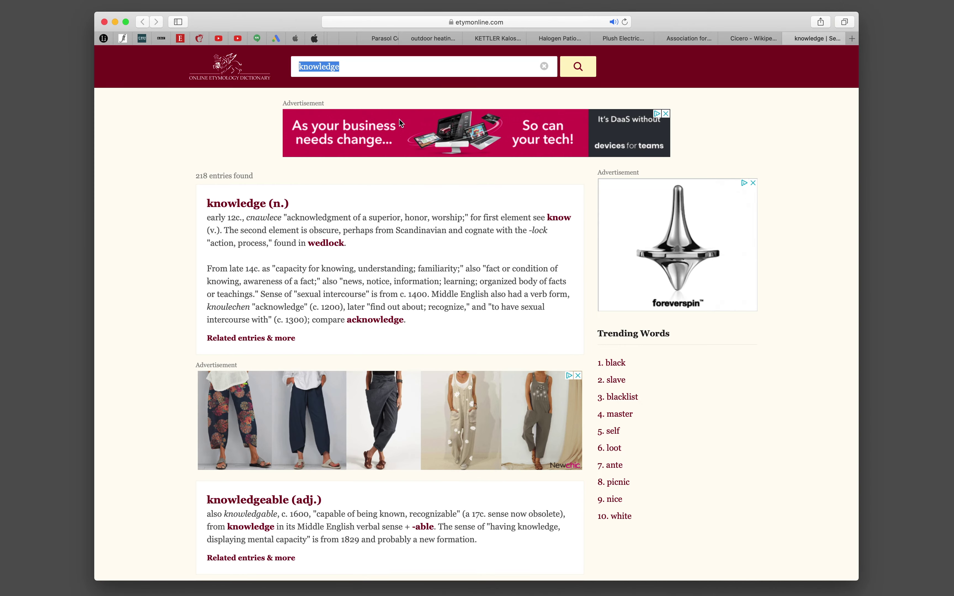
key(super+Tab)
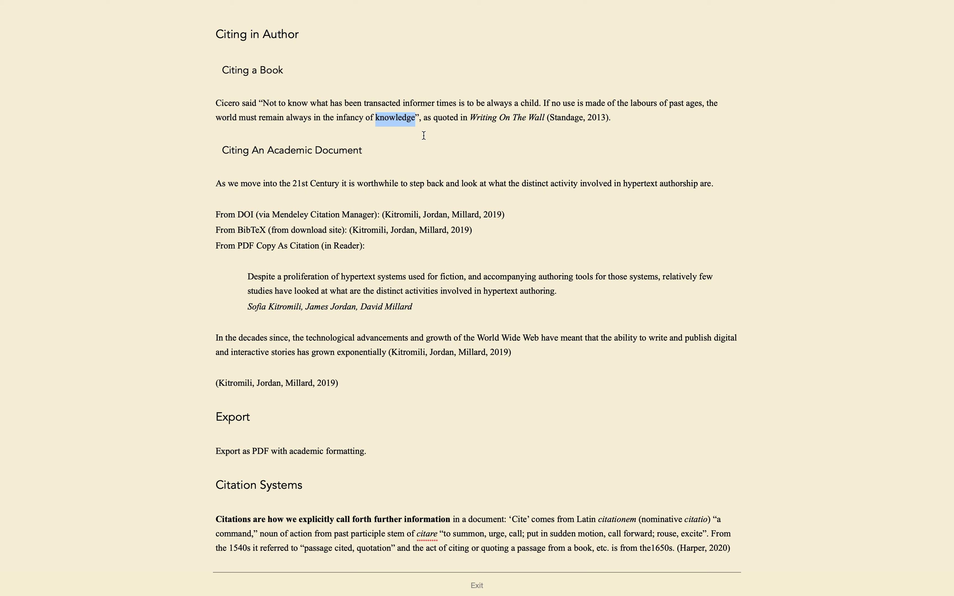
- Translate "knowledge" in the Cicero quote into Japanese and replace the word with 知識
key(super+shift+l)
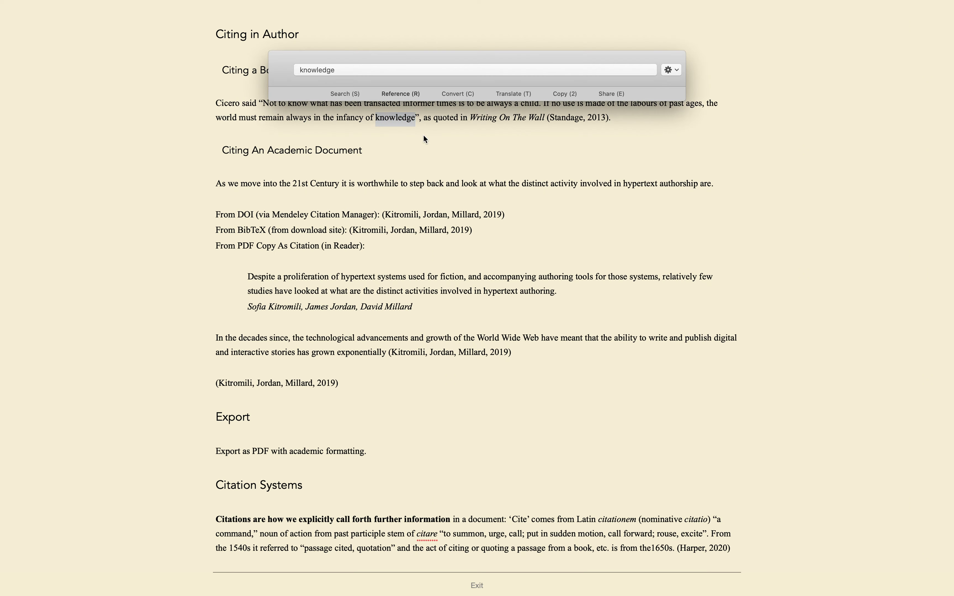
key(t)
key(e)
key(Escape)
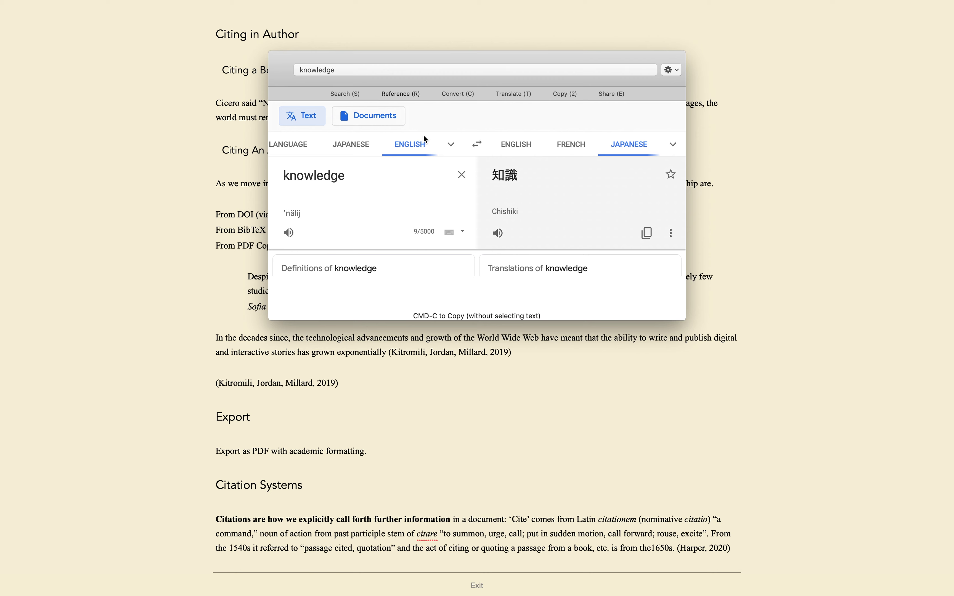
key(Escape)
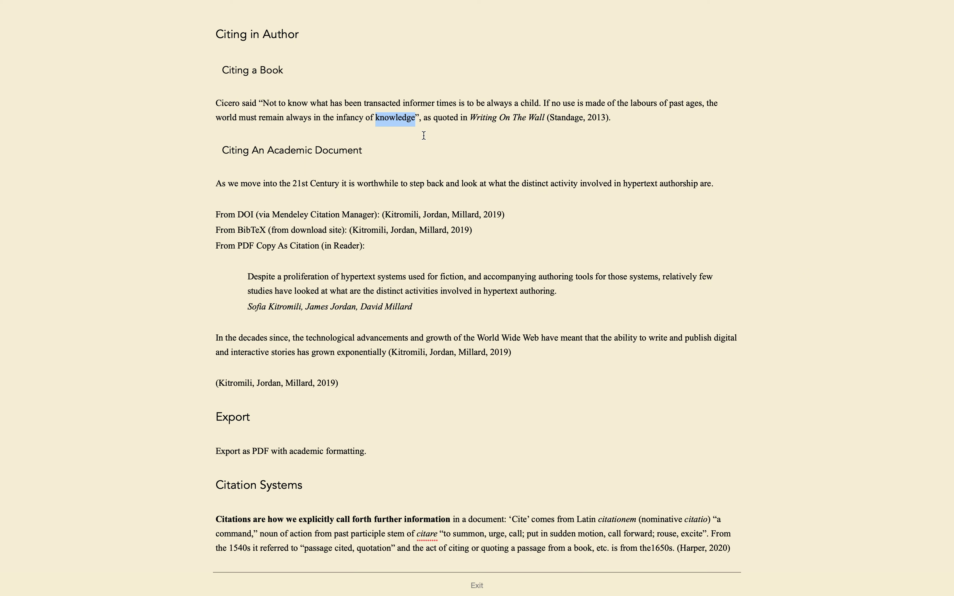
key(super+v)
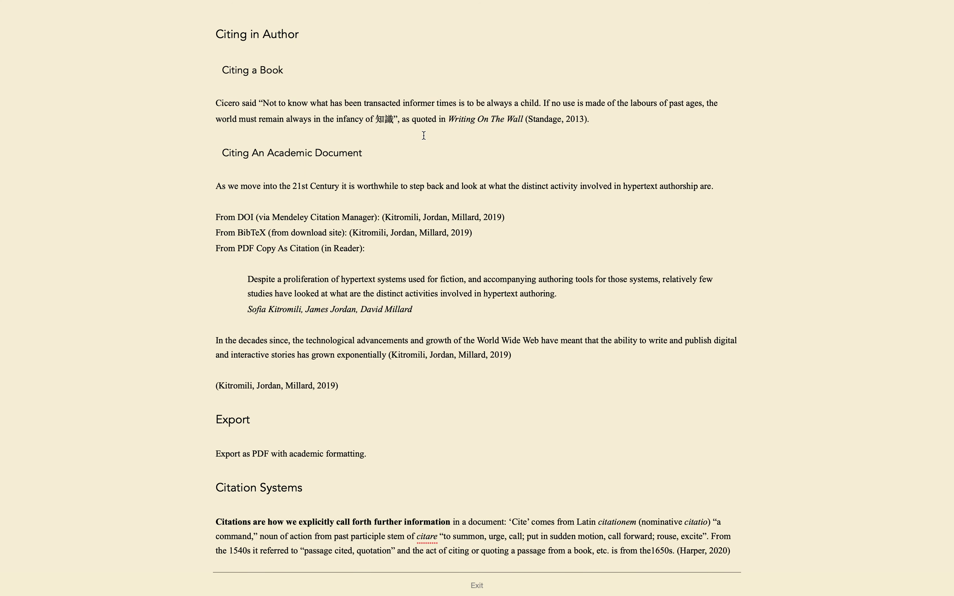
- Switch to Safari and show the introductory paragraphs of the Wikipedia article on Cicero in the full-screen, broken-up reading view
key(super+Tab)
drag(513, 434, 201, 164)
key(super+shift+2)
key(Escape)
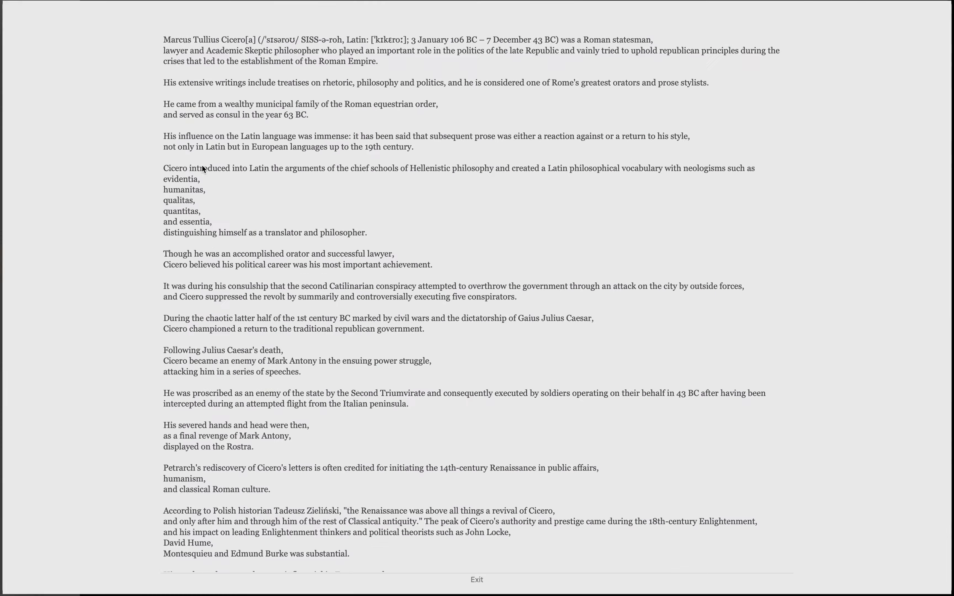